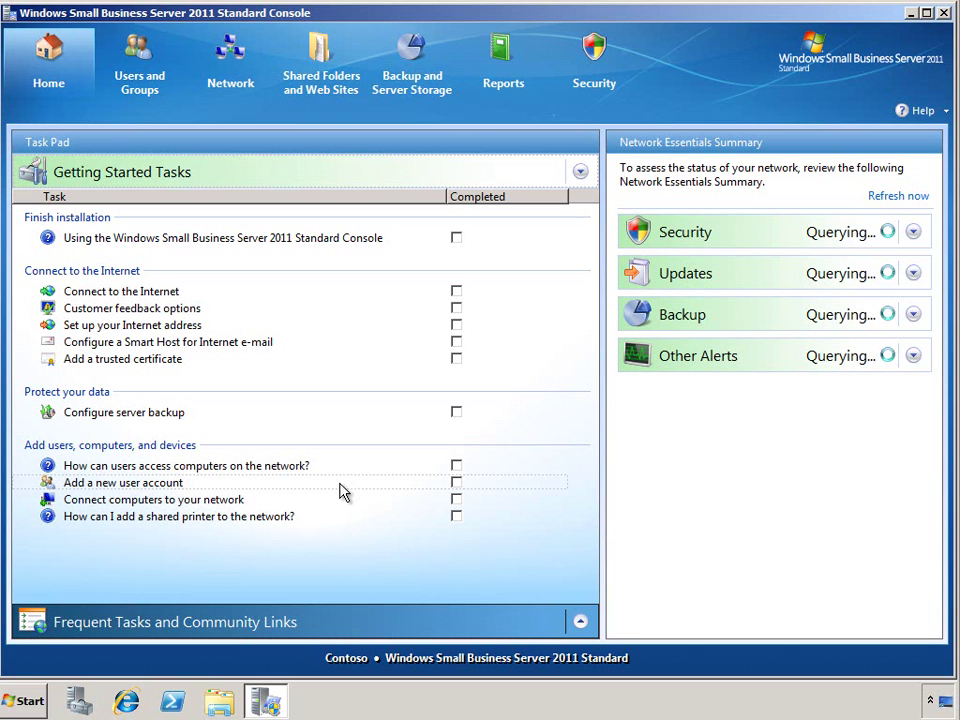
Collapse Getting Started Tasks so the Home page shows Frequent Tasks and Community Links
left_click(360, 632)
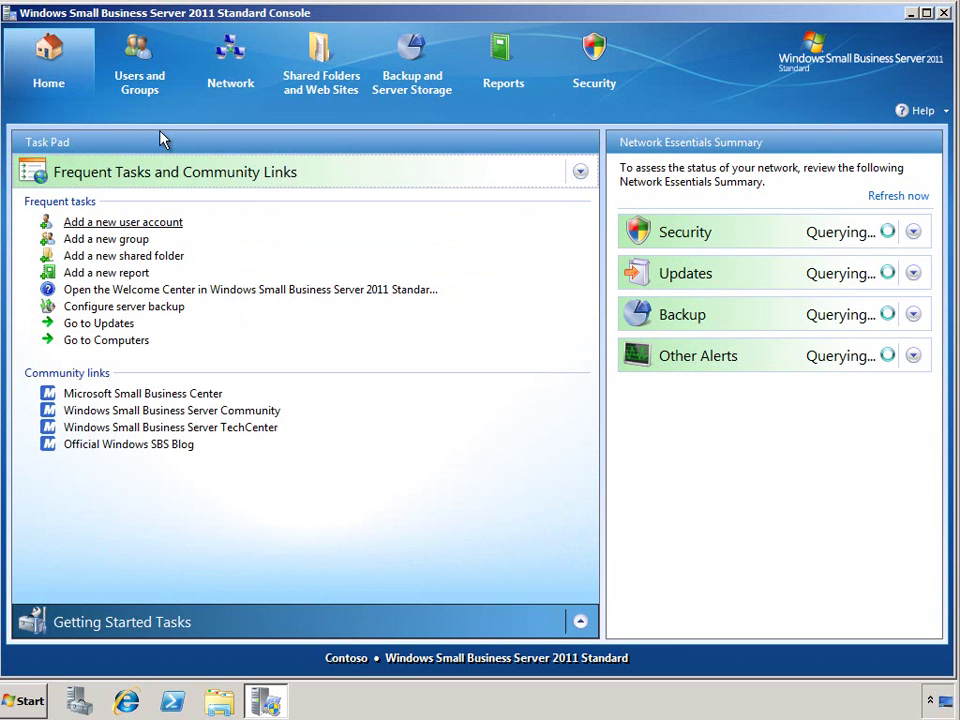
Show the Users list with the network's seven user accounts
left_click(148, 92)
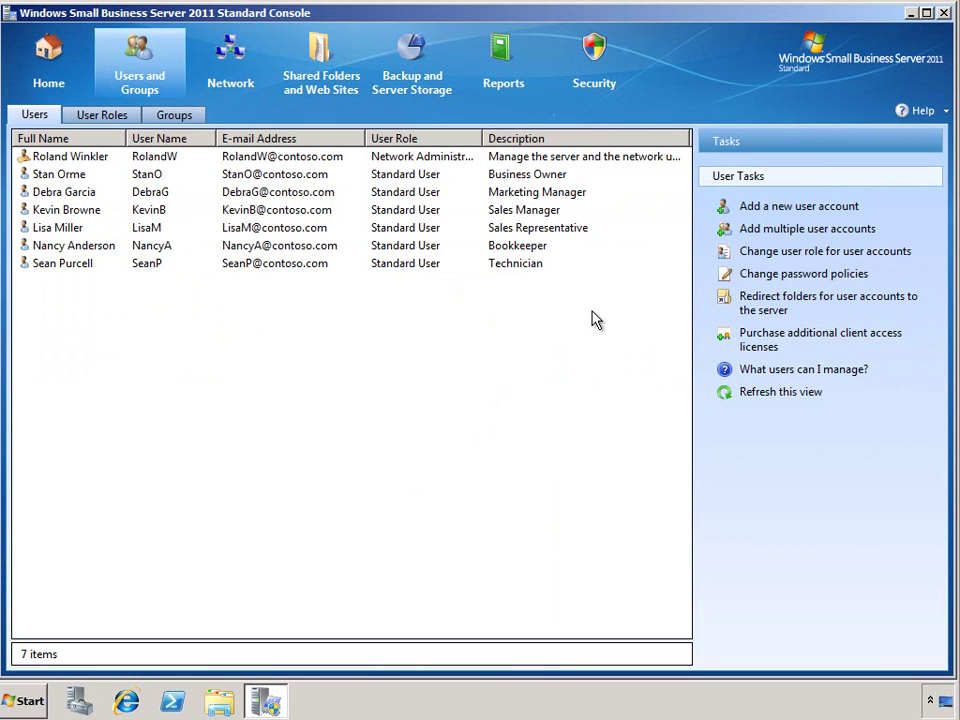
left_click(838, 217)
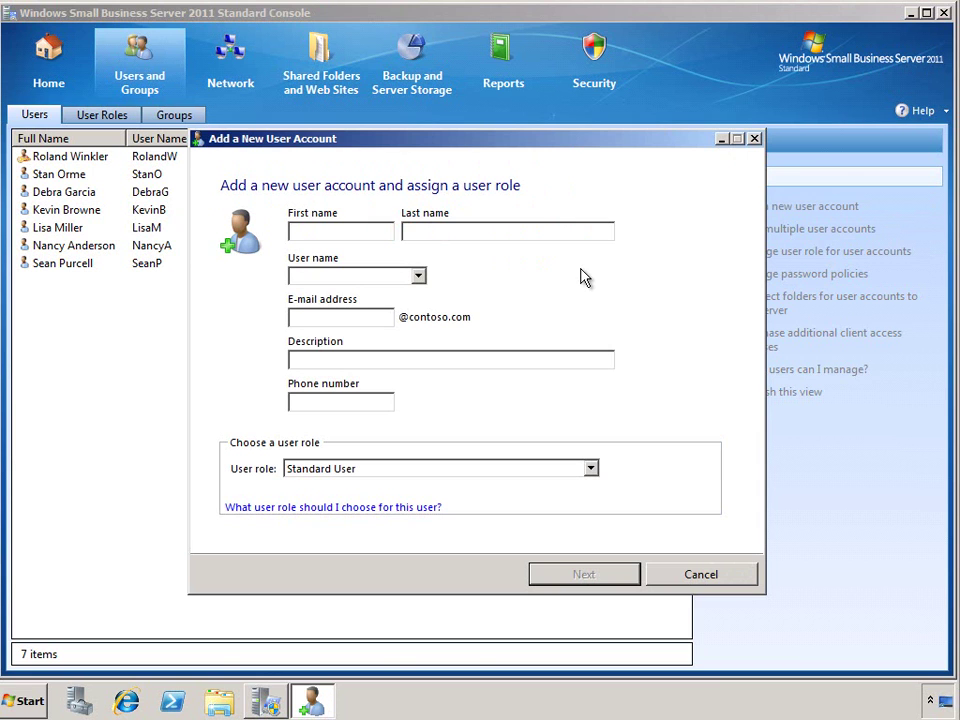
key("Tab")
key("Tab")
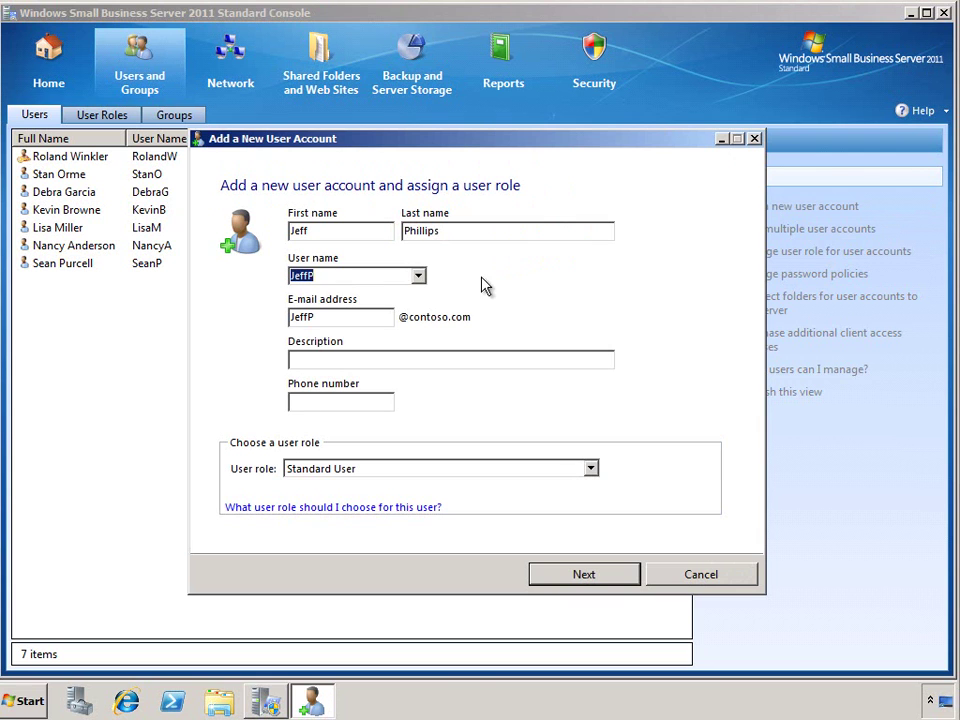
left_click(421, 278)
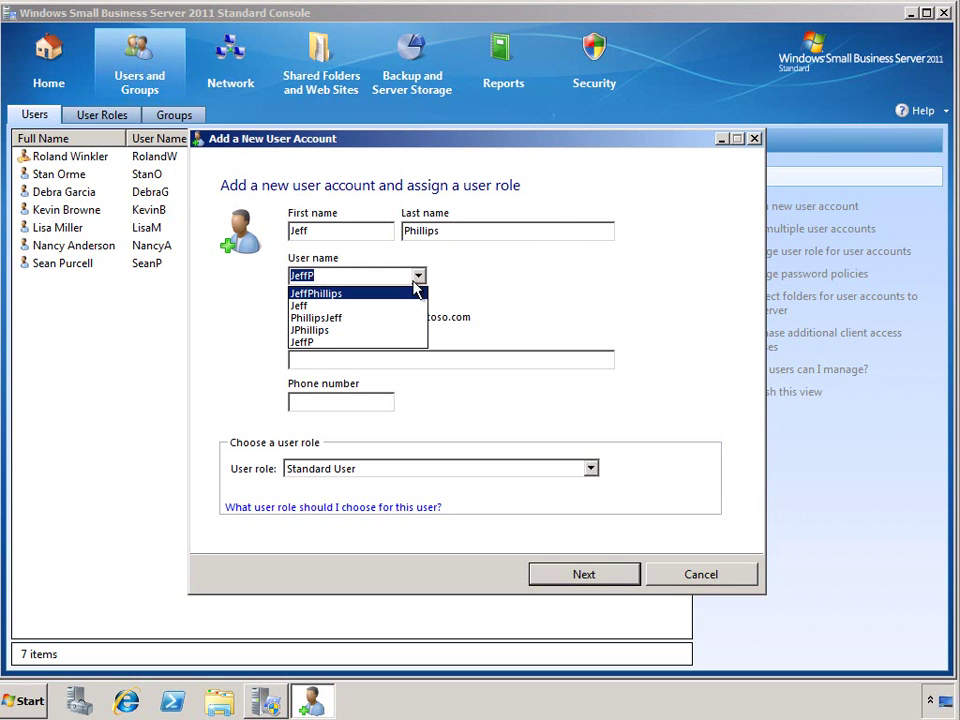
left_click(358, 278)
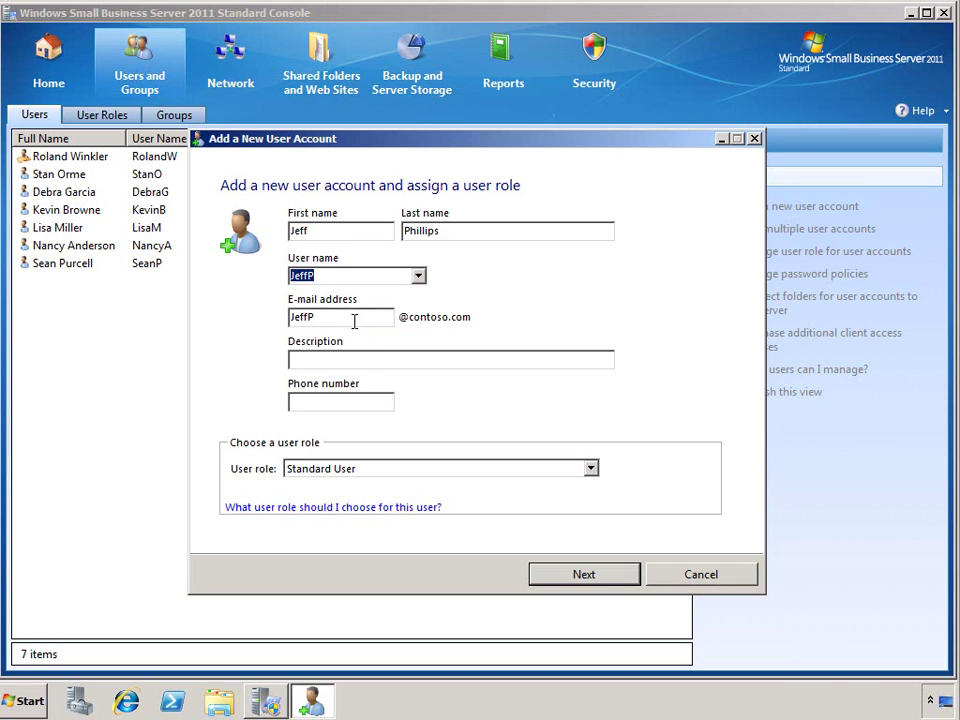
left_click(360, 358)
type("Marketing representative")
key("Tab")
type("882-8080")
key("Tab")
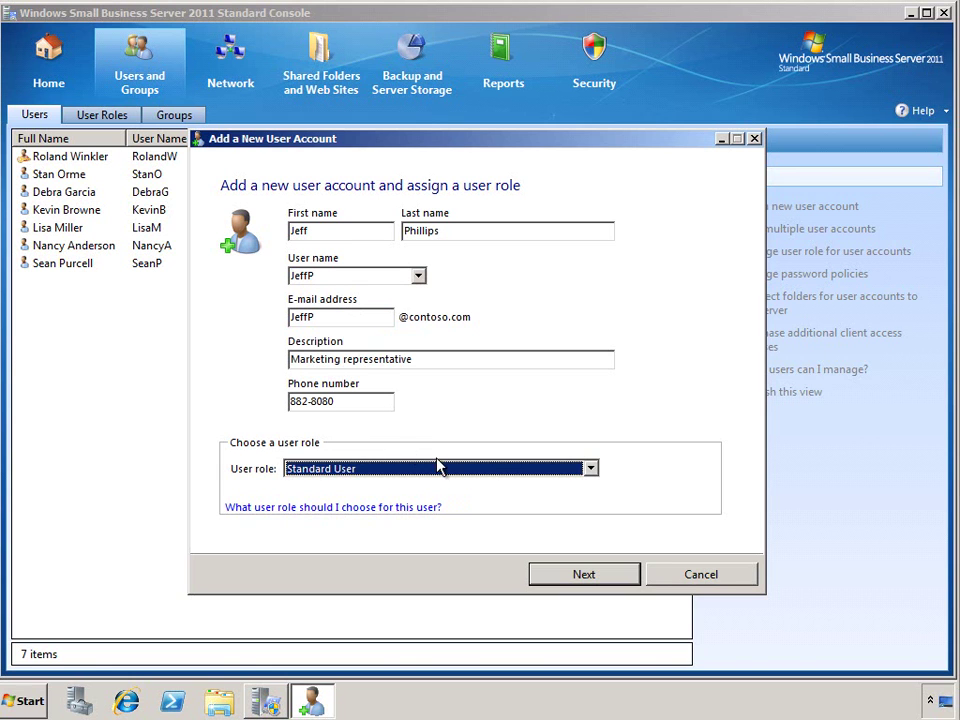
left_click(594, 471)
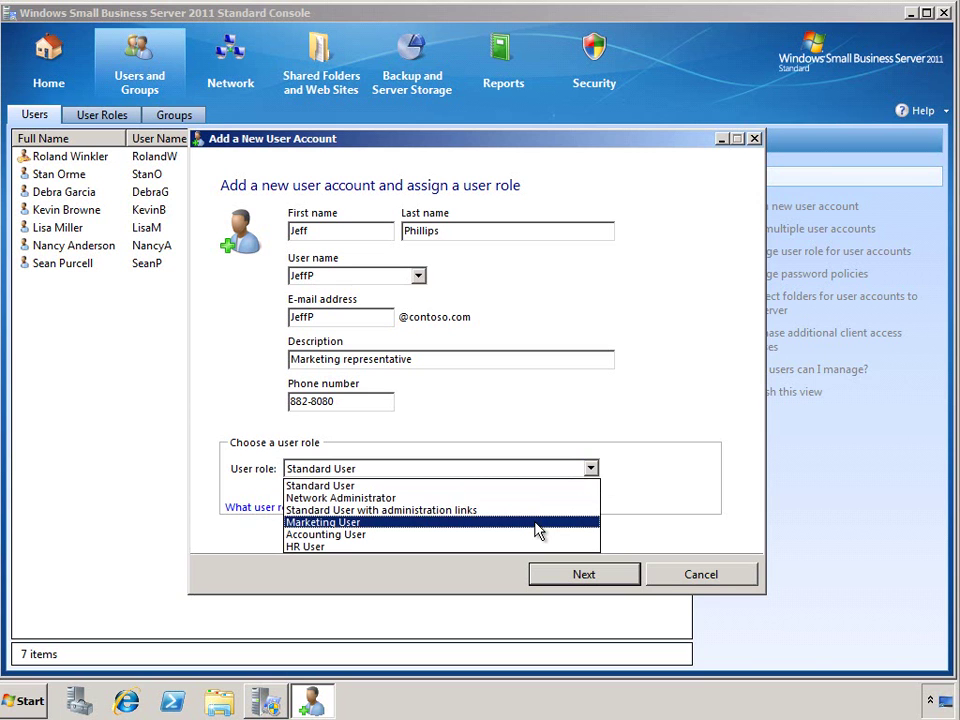
left_click(538, 530)
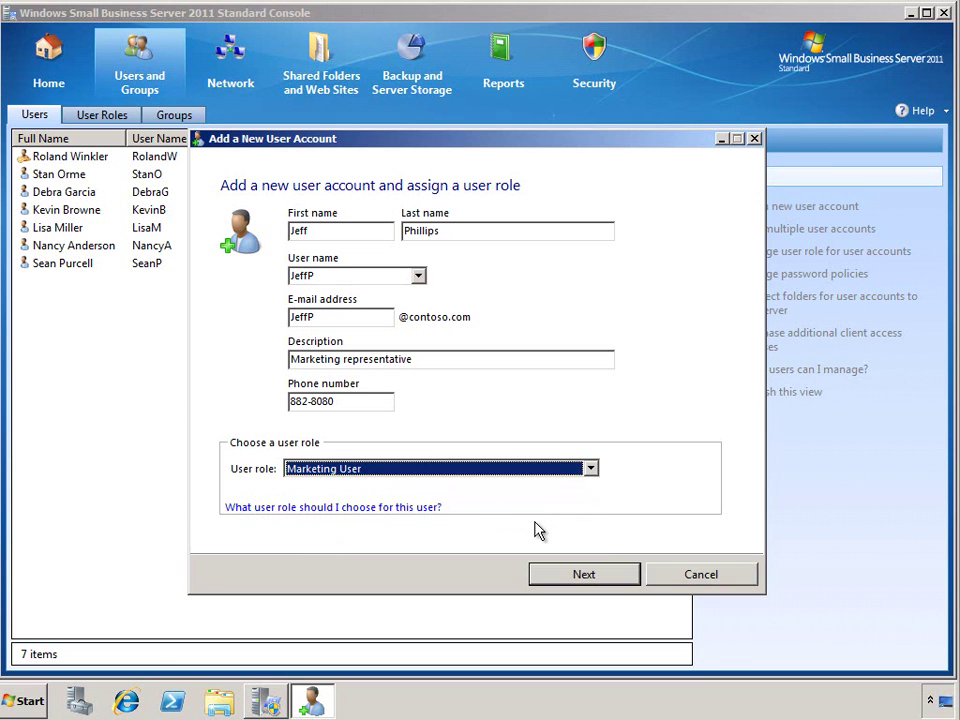
left_click(566, 568)
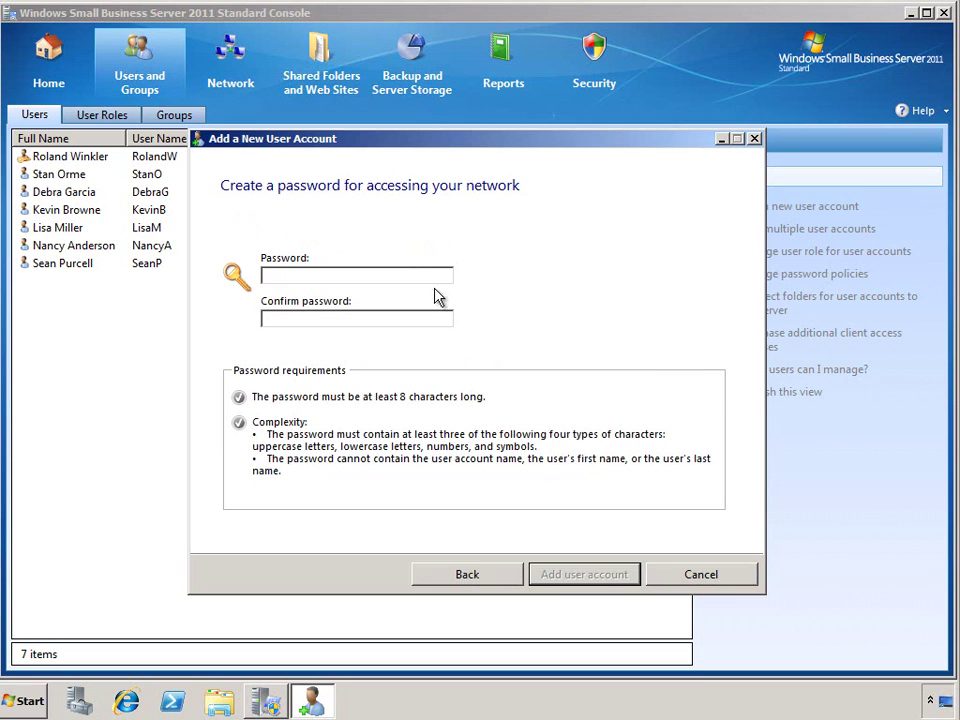
key("Tab")
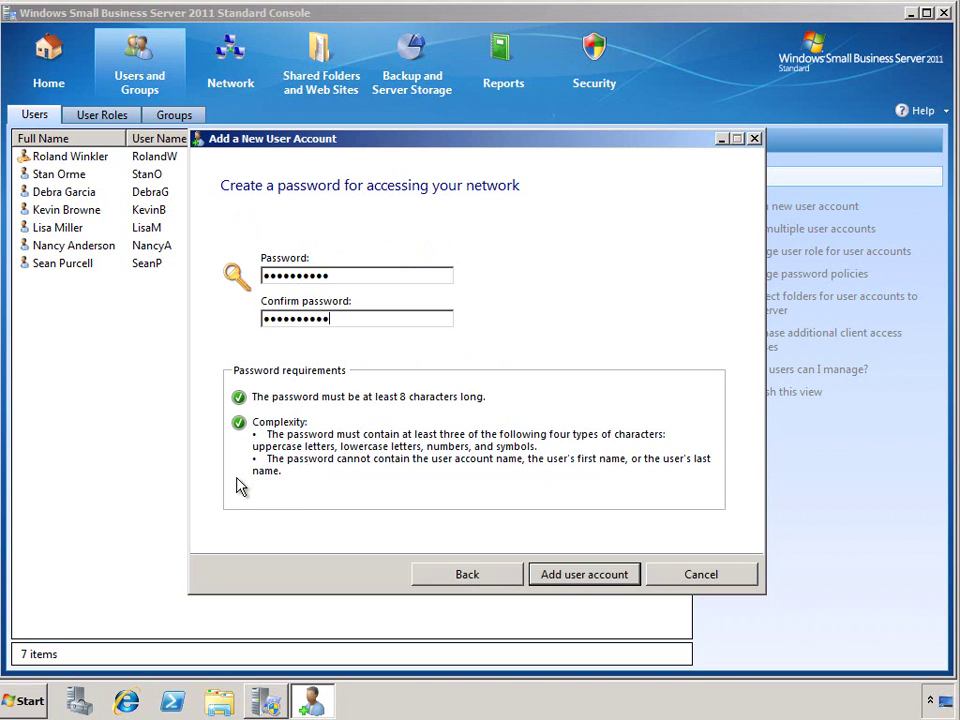
left_click(570, 576)
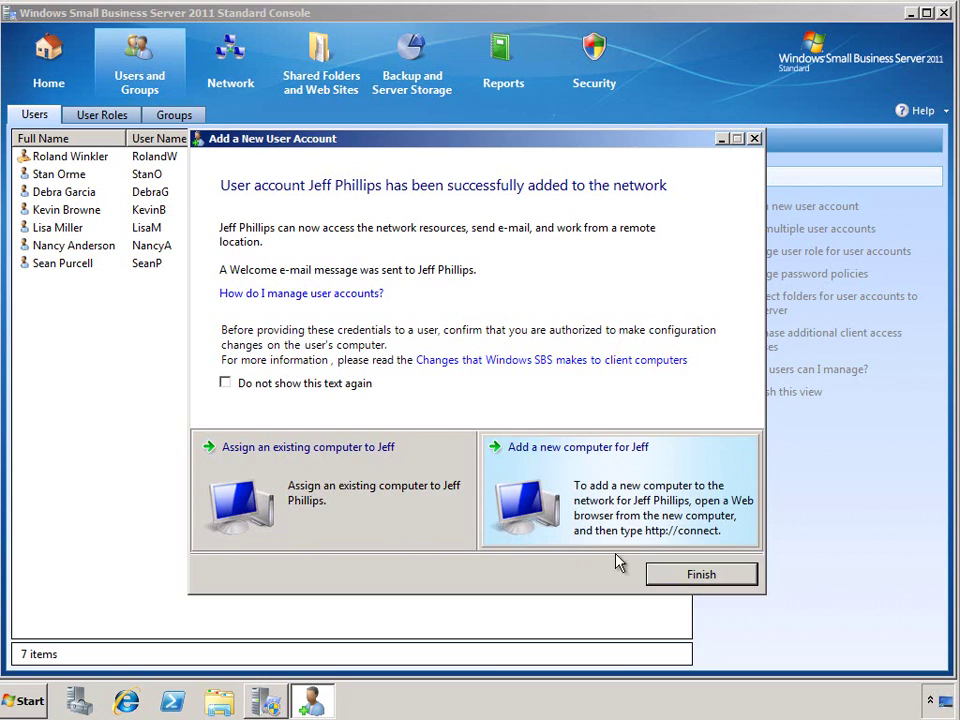
left_click(652, 577)
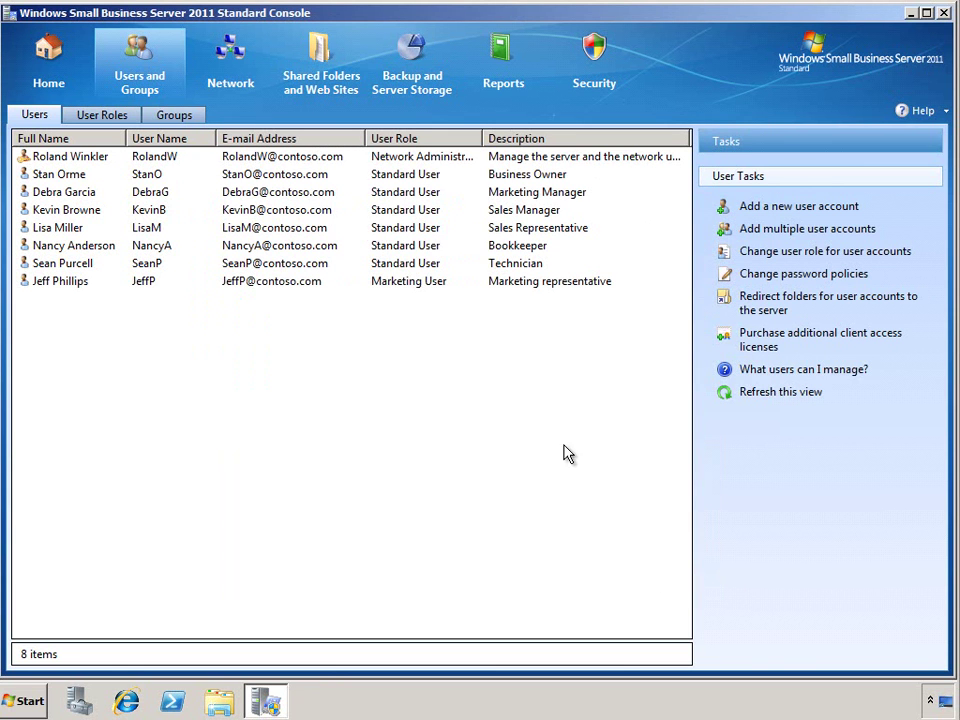
left_click(441, 283)
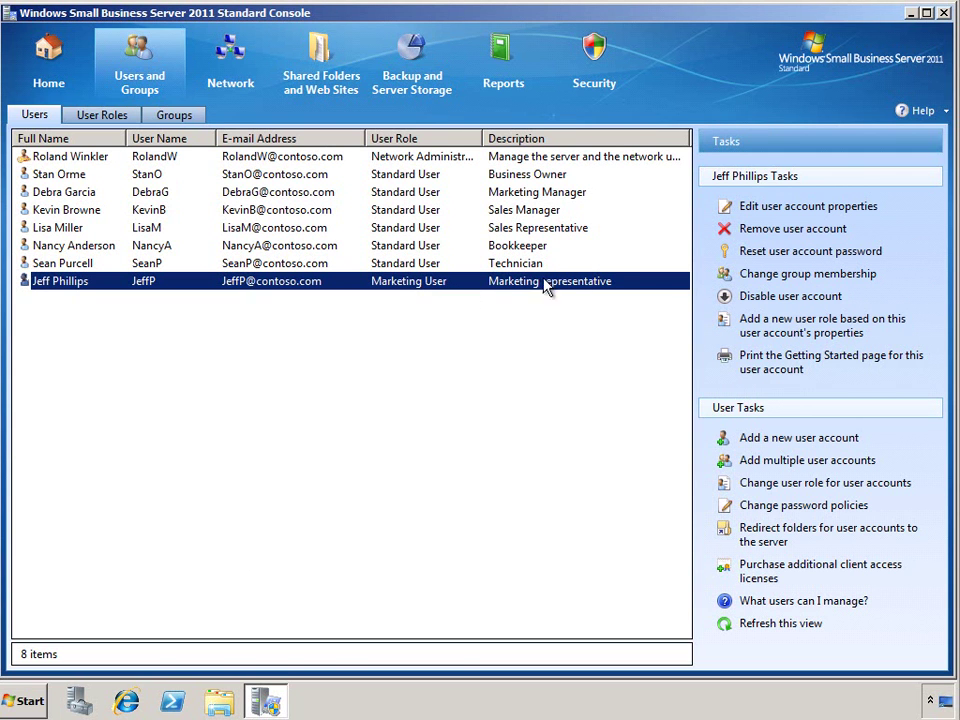
left_click(737, 207)
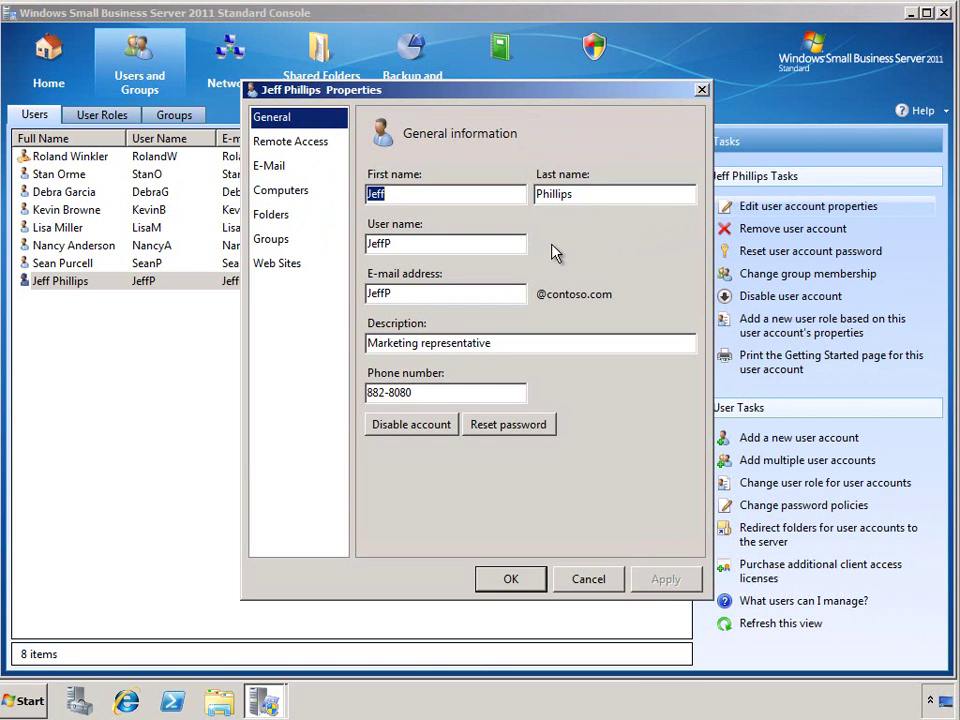
Review Jeff's remote access settings and his enforced 2.0 GB mailbox quota
left_click(320, 150)
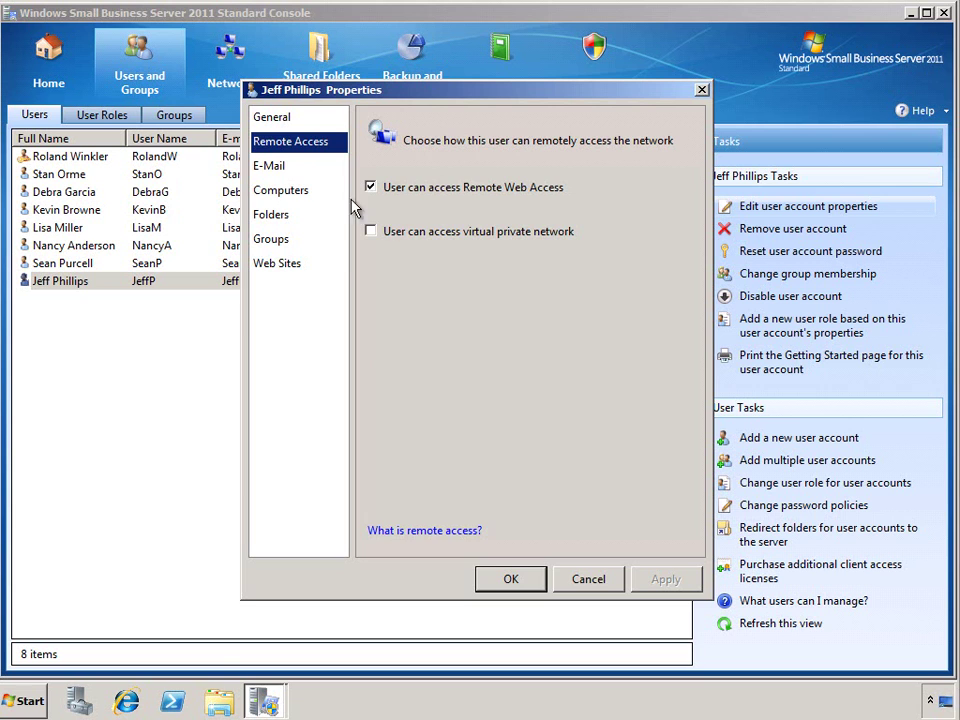
left_click(314, 171)
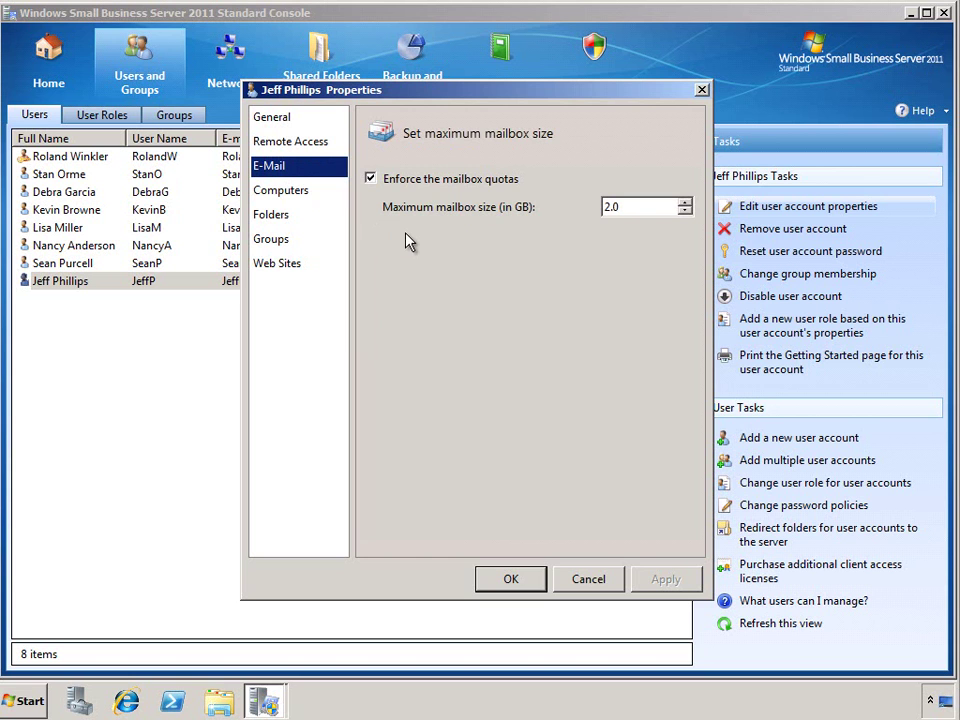
left_click(628, 210)
Give Jeff Local Administrator access on his own computer
left_click(338, 196)
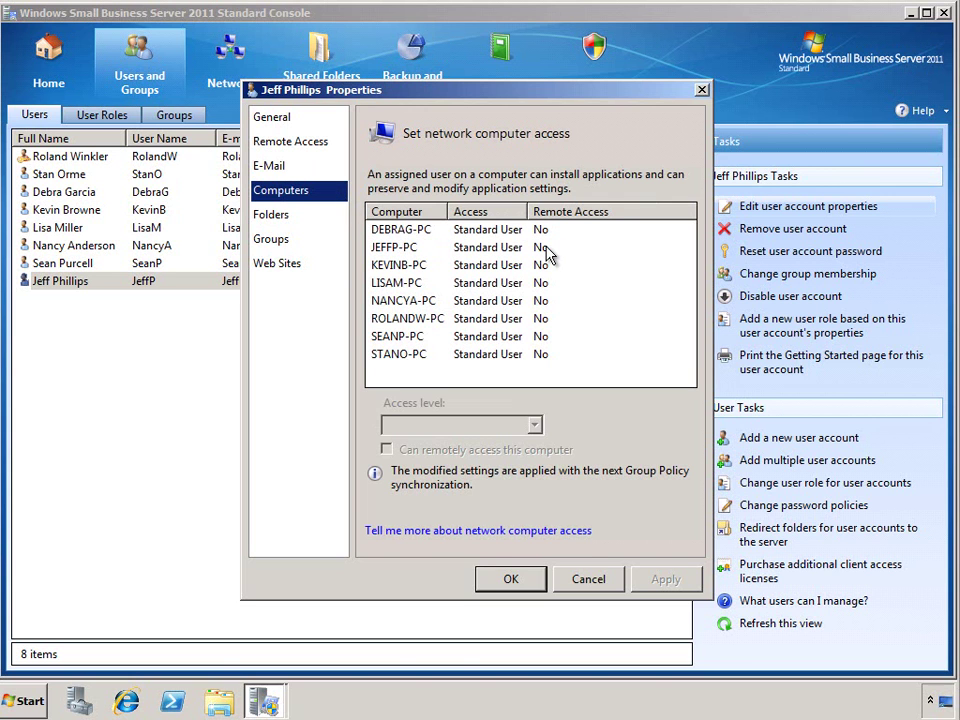
left_click(546, 252)
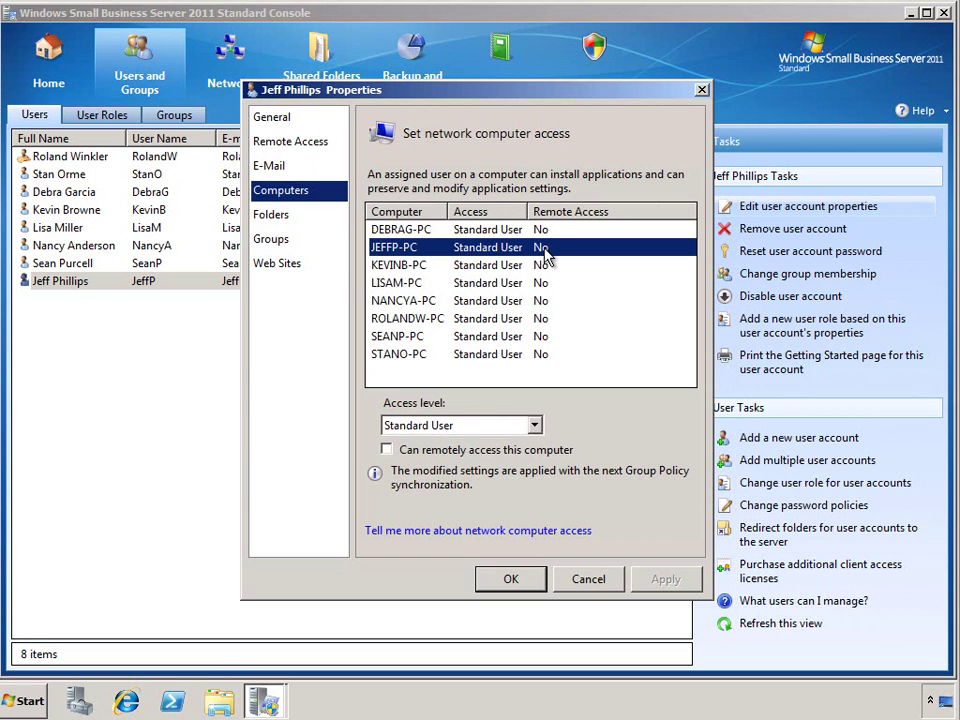
left_click(537, 424)
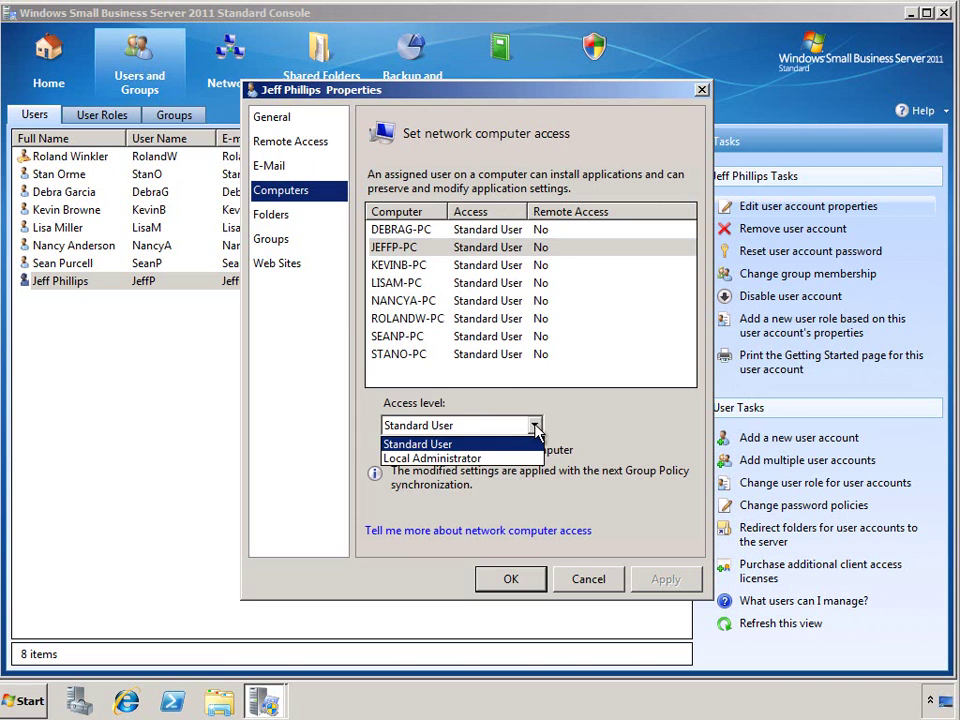
left_click(521, 459)
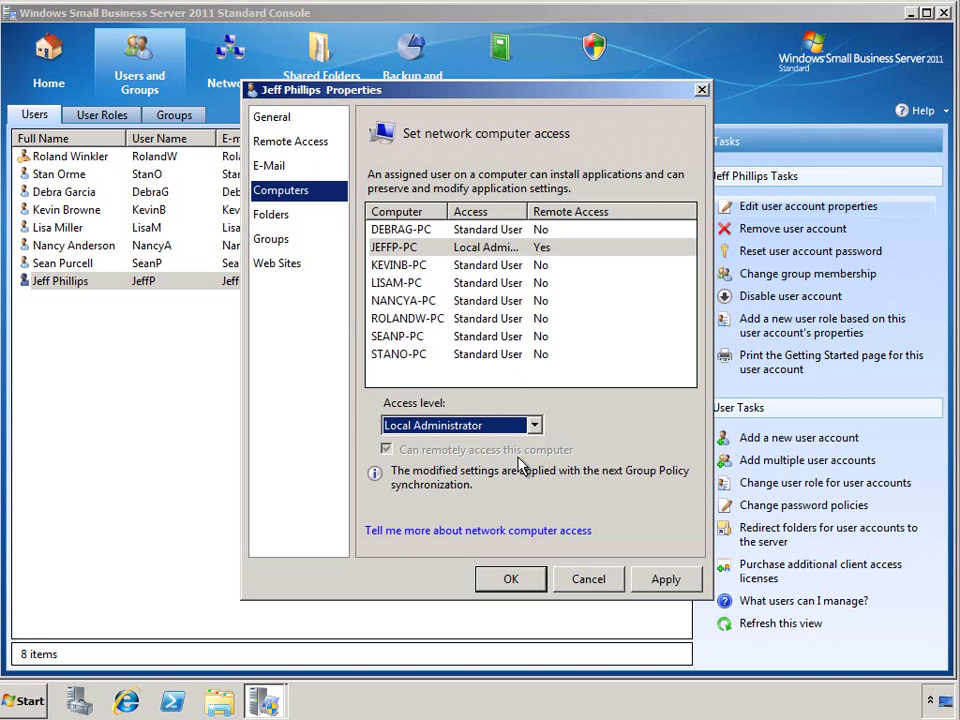
left_click(300, 216)
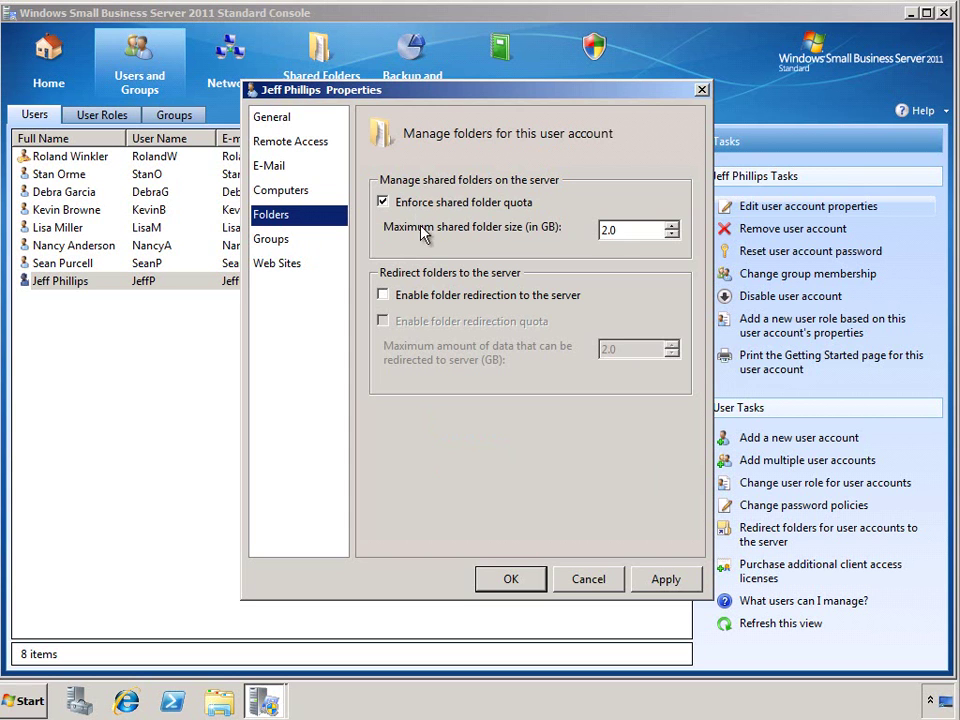
Enable redirection of Jeff's folders to the server
left_click(445, 298)
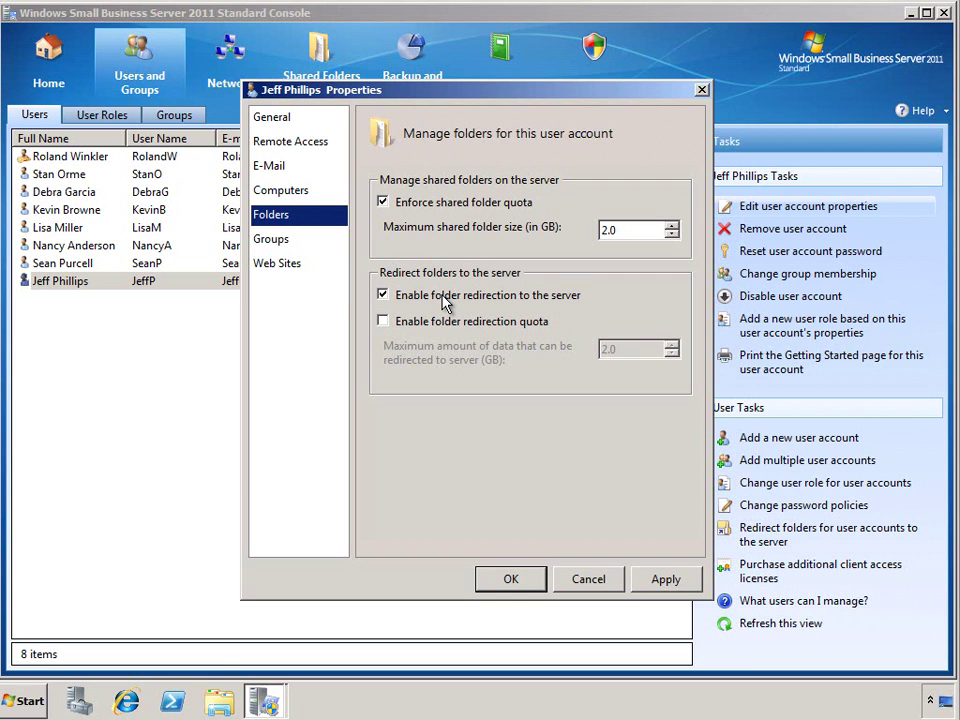
left_click(318, 245)
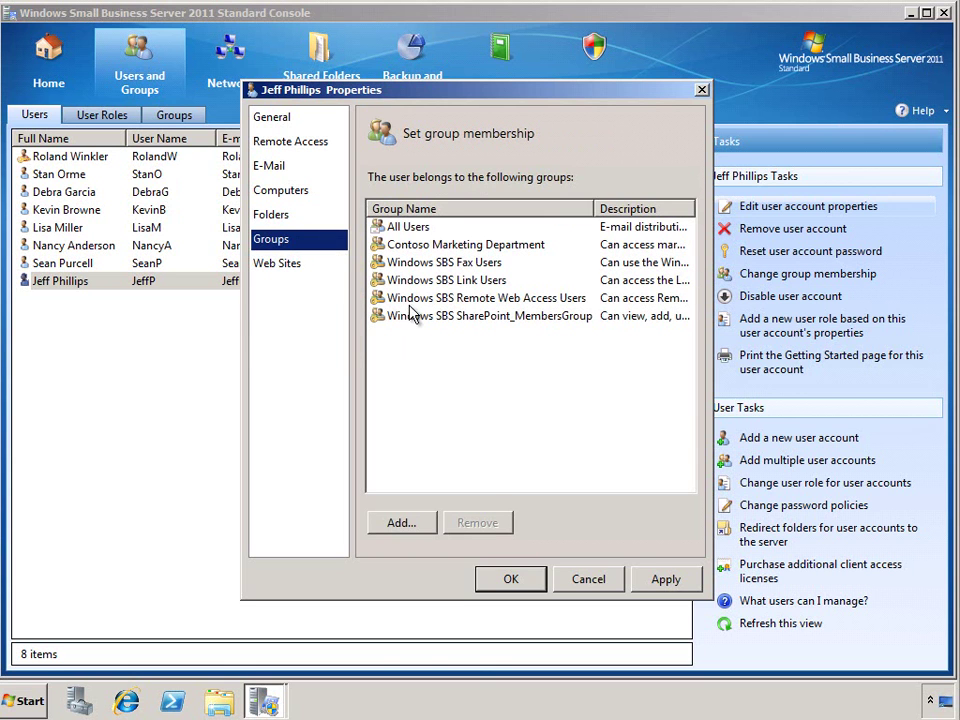
Review Jeff's Contoso Marketing Department membership and his access to all three web sites
left_click(476, 248)
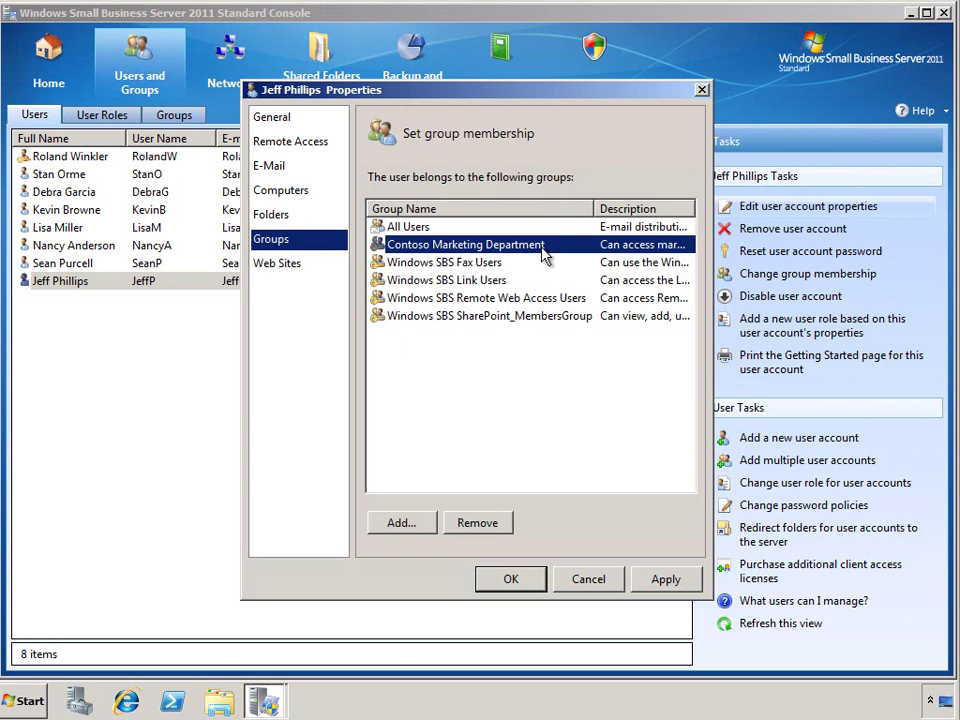
left_click(335, 272)
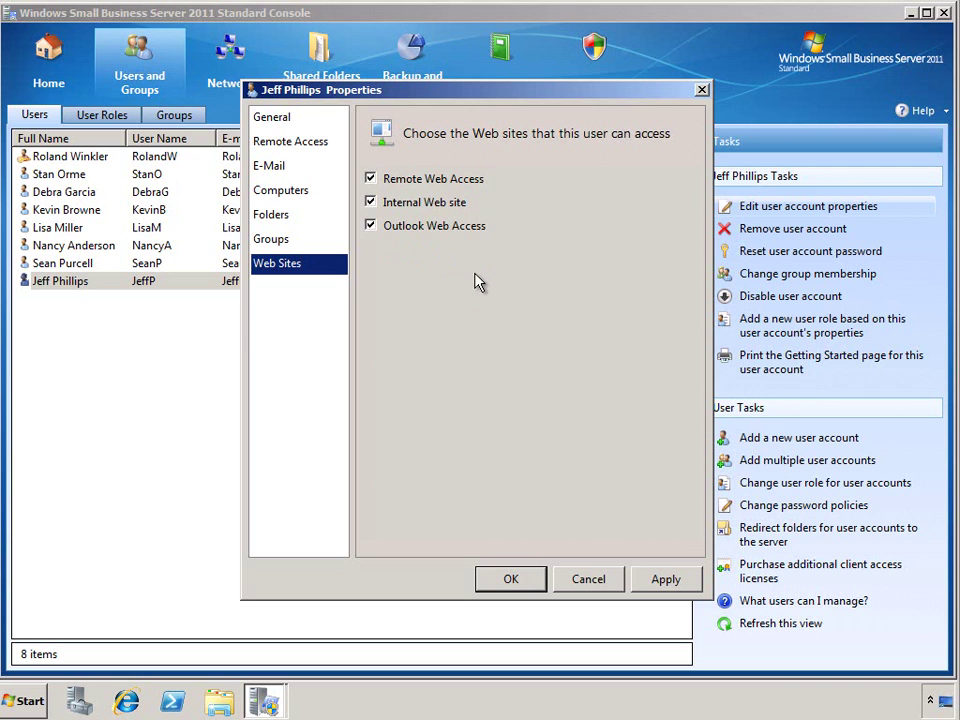
Save Jeff's property changes and close his account properties
left_click(521, 576)
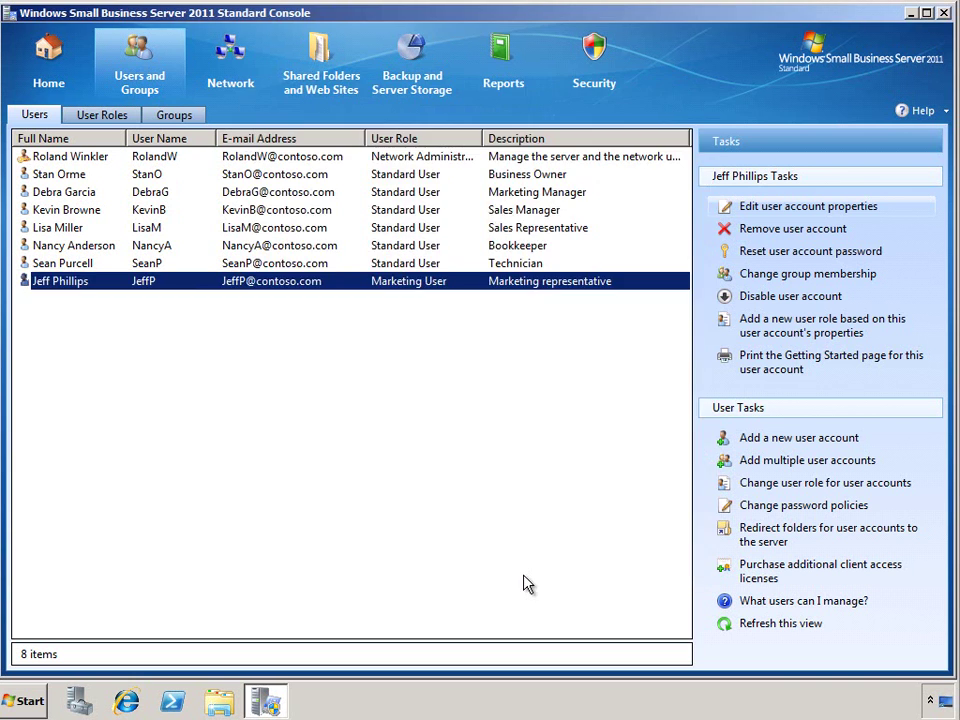